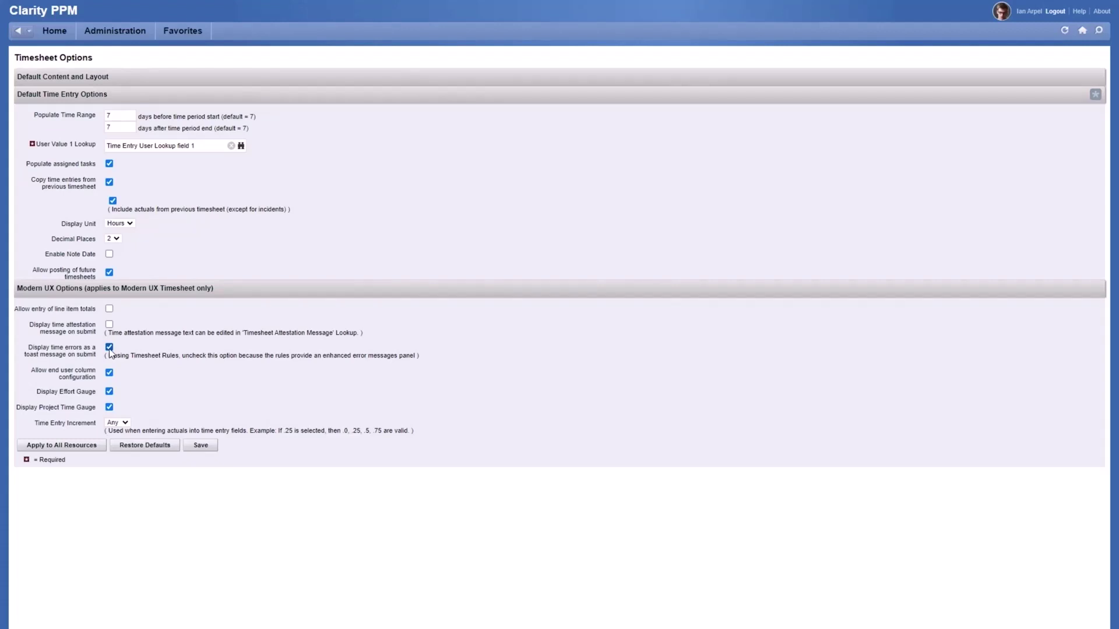
- Turn off displaying time errors as a toast message on submit and save the timesheet options
left_click(109, 348)
left_click(200, 446)
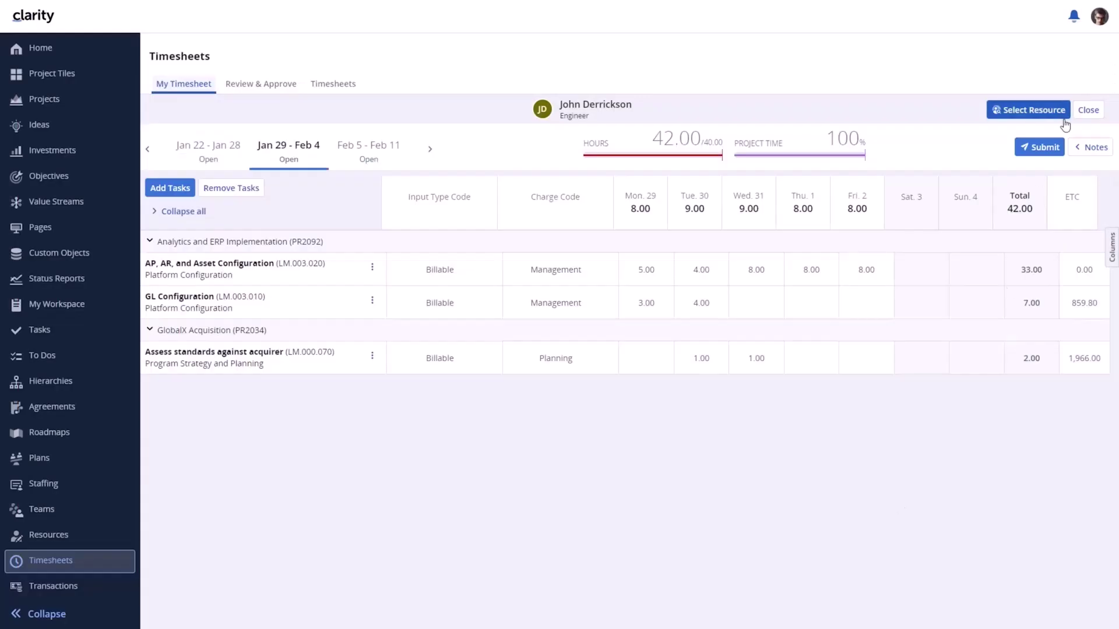
- Try to submit the engineer's Jan 29 - Feb 4 timesheet and dismiss the error panel
left_click(1045, 149)
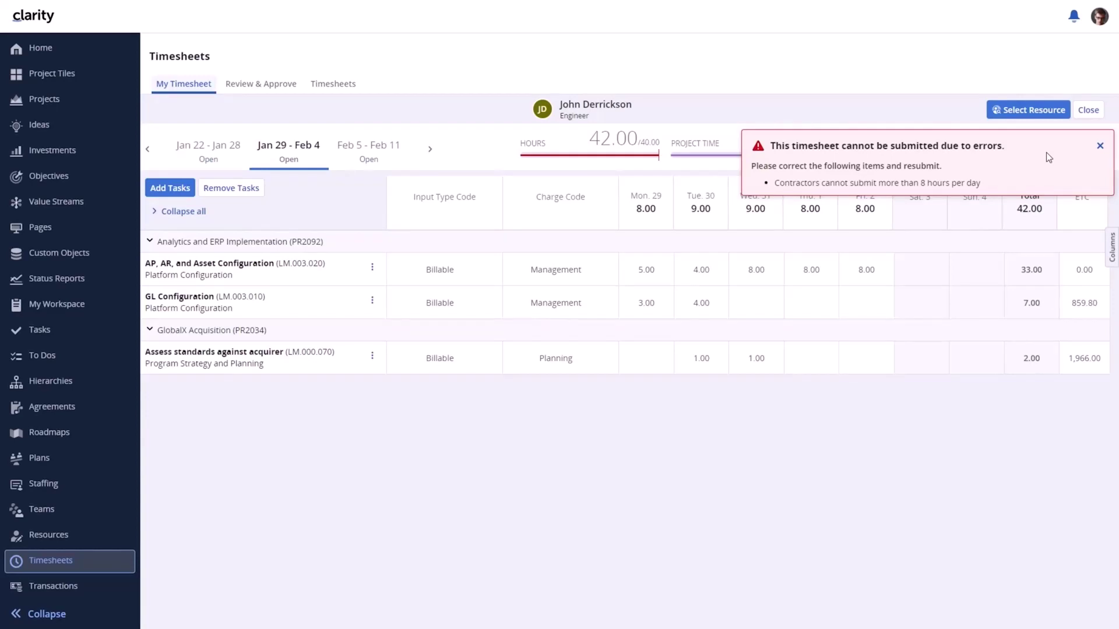
left_click(1099, 145)
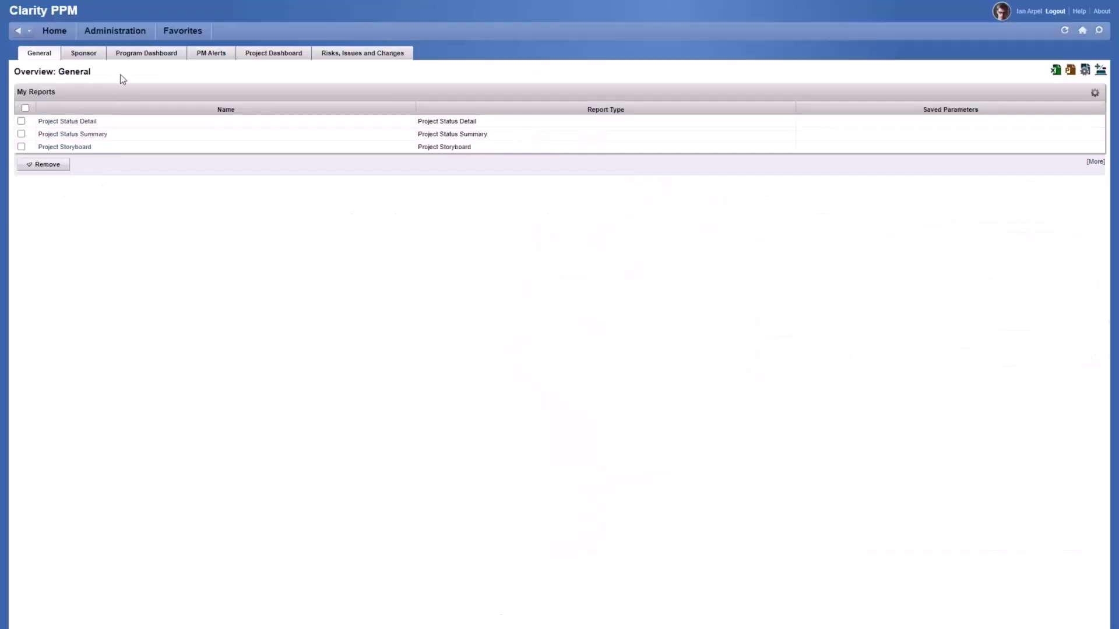
- Go to the Timesheet Options administration page and review the choices for Time Entry Increment and Decimal Places
left_click(119, 30)
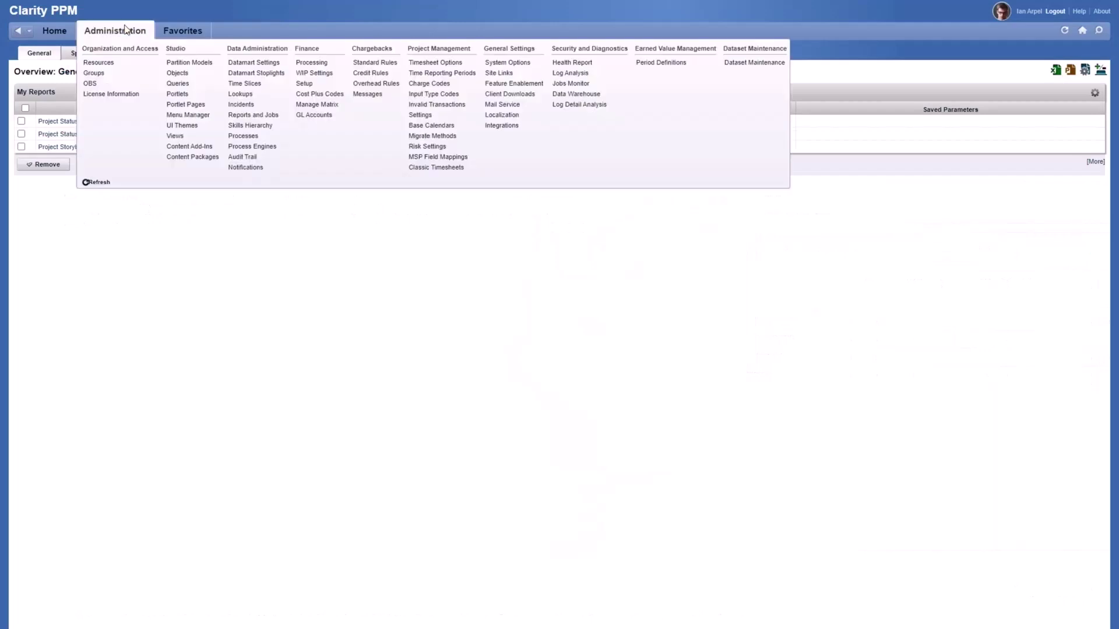
left_click(419, 63)
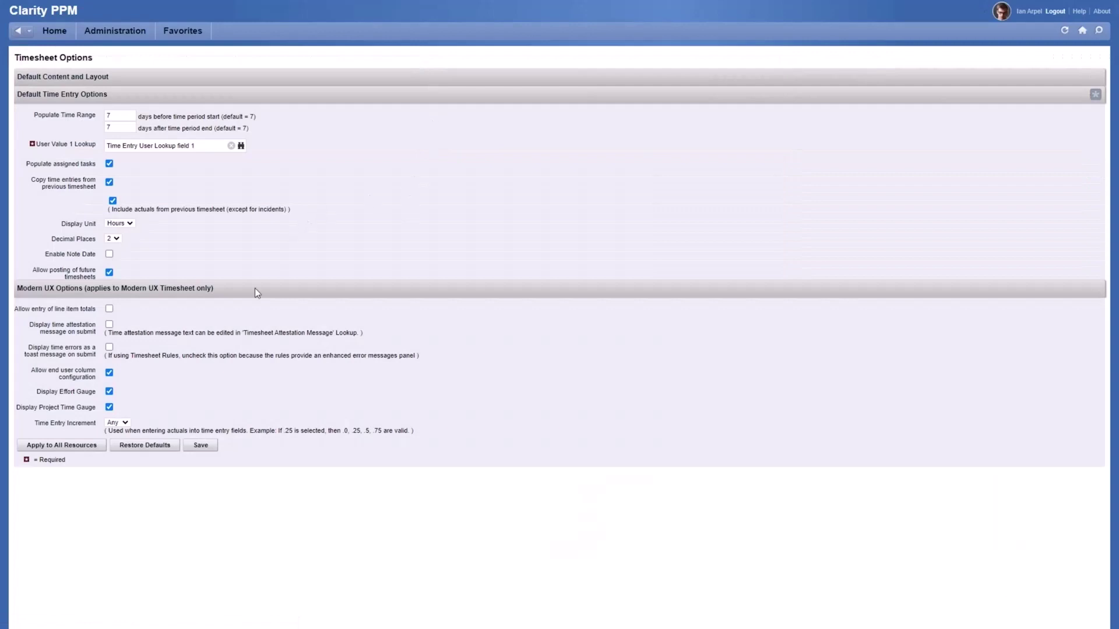
left_click(125, 423)
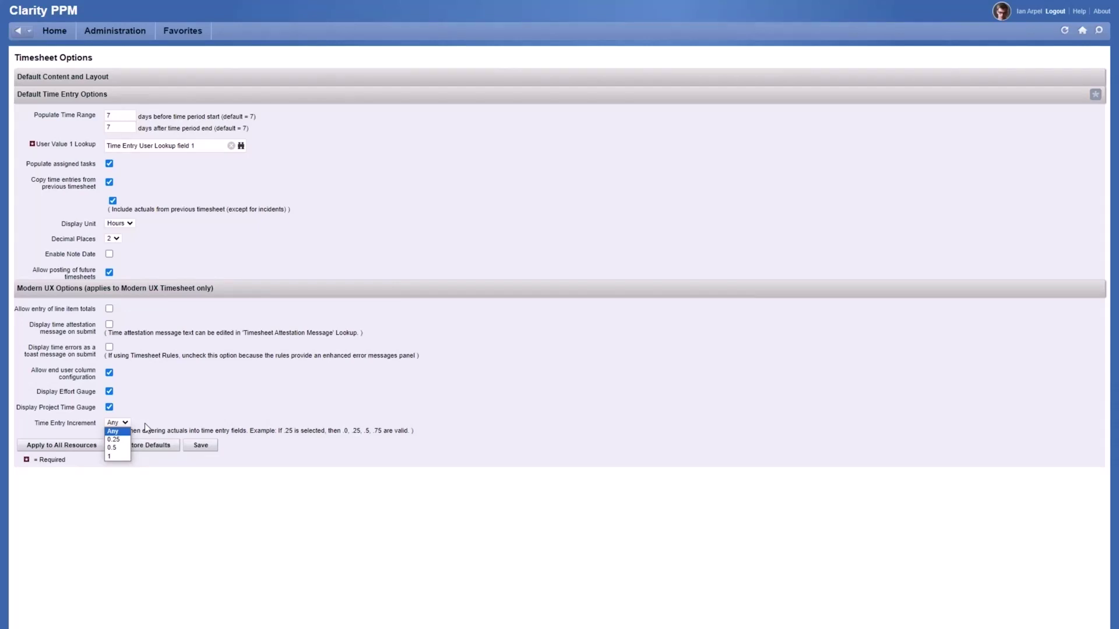
left_click(127, 430)
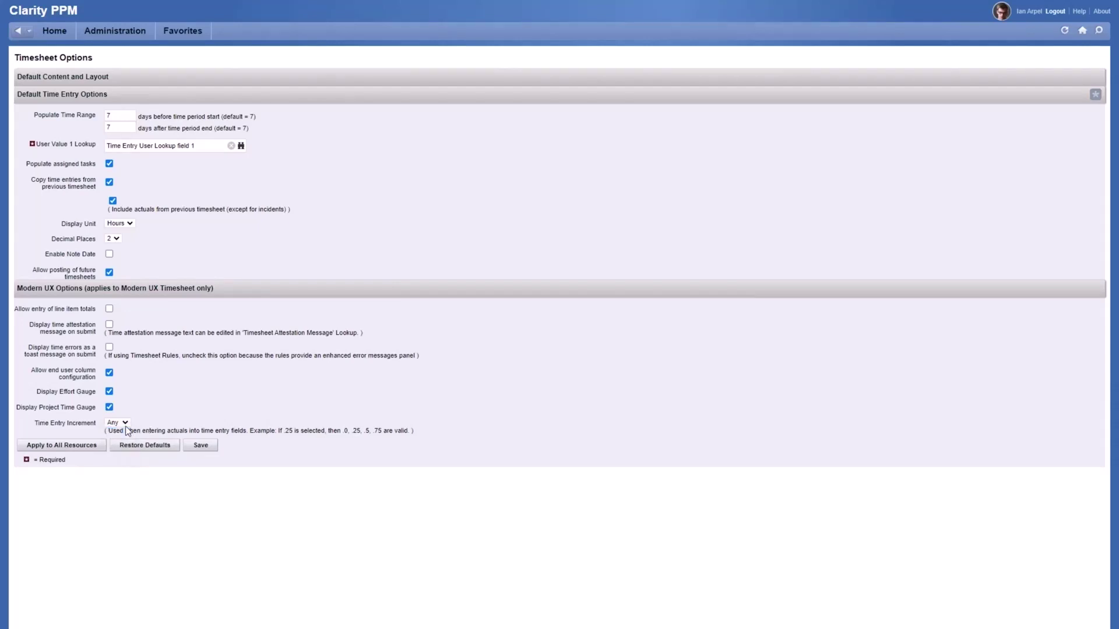
left_click(116, 239)
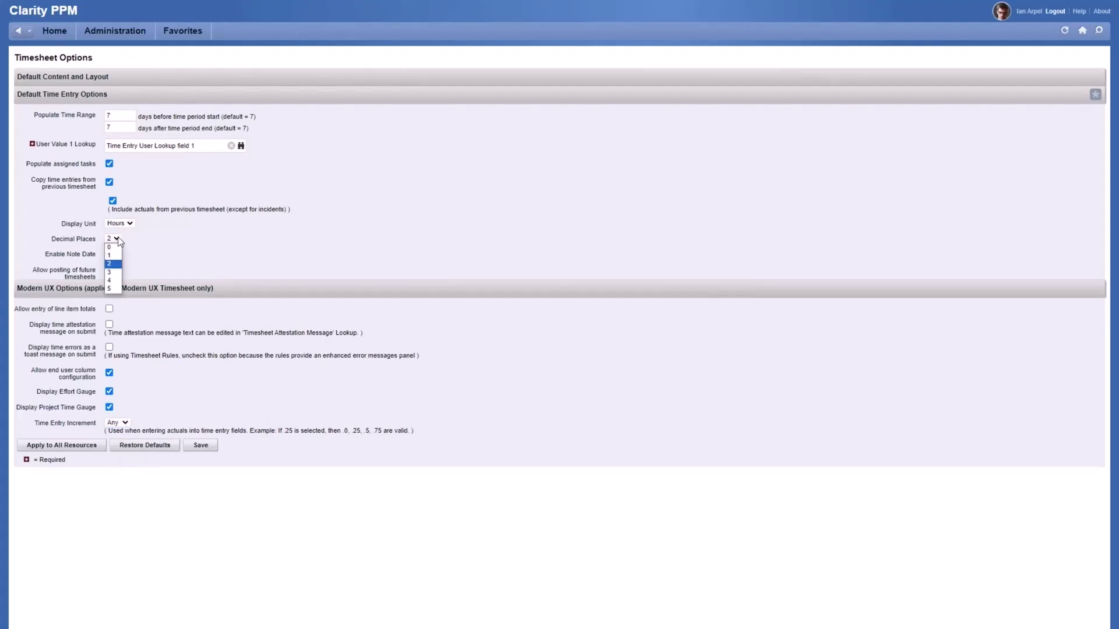
left_click(117, 239)
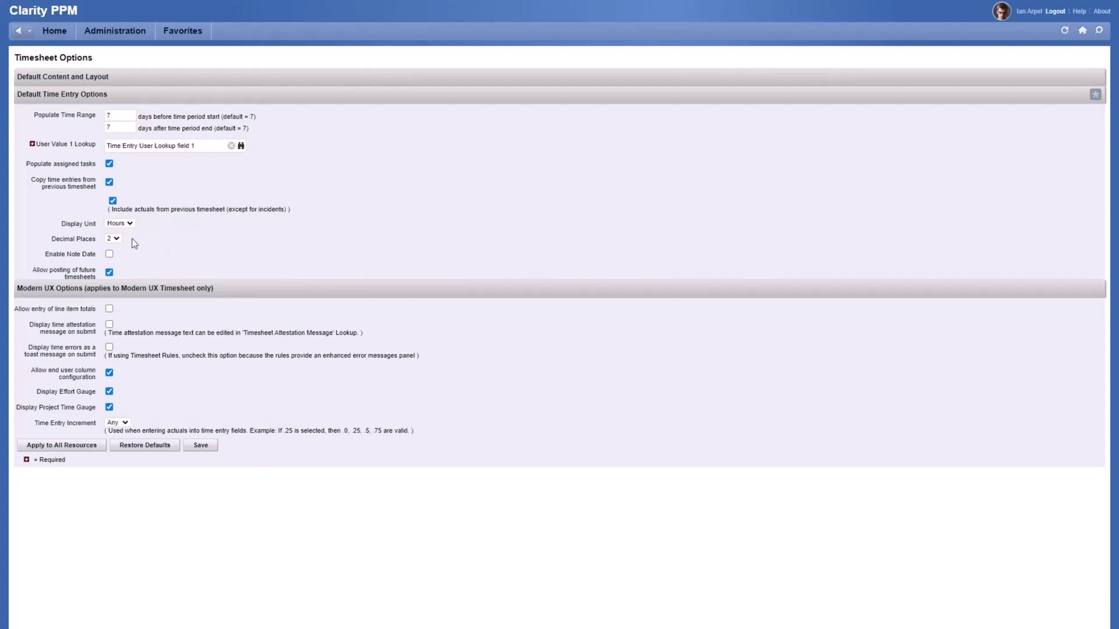
- Set Decimal Places to 5 in the default time entry options and save
left_click(117, 239)
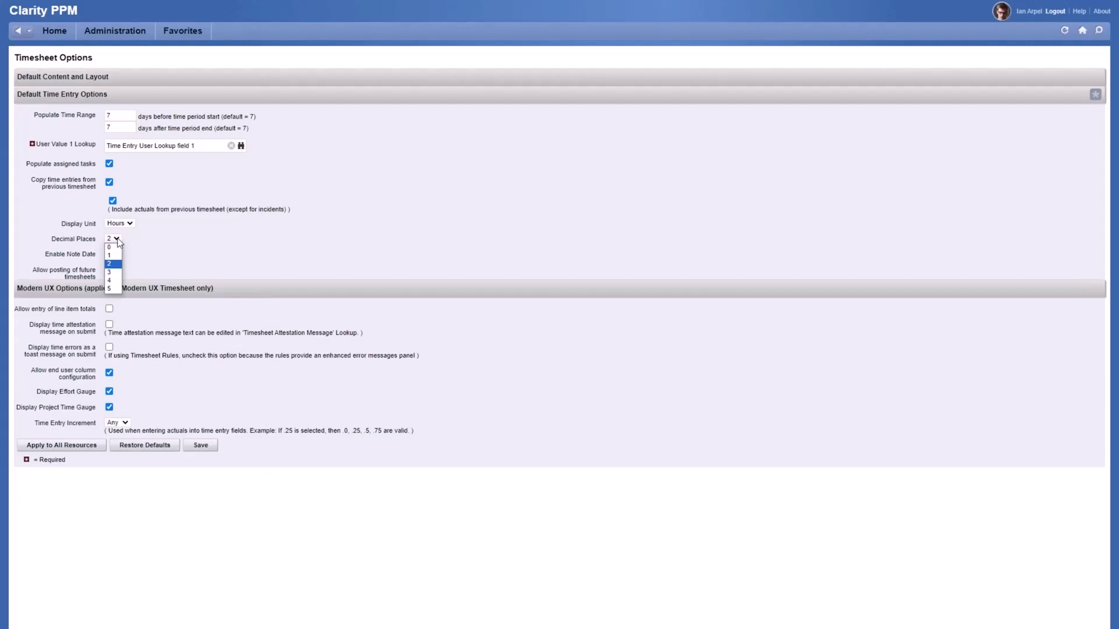
left_click(108, 289)
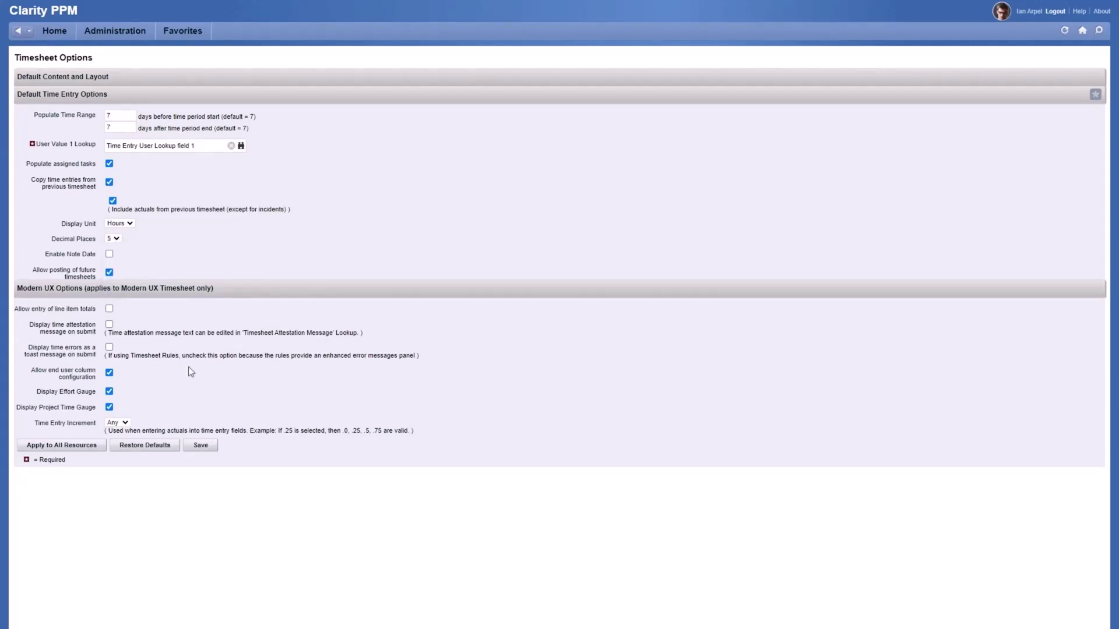
left_click(200, 445)
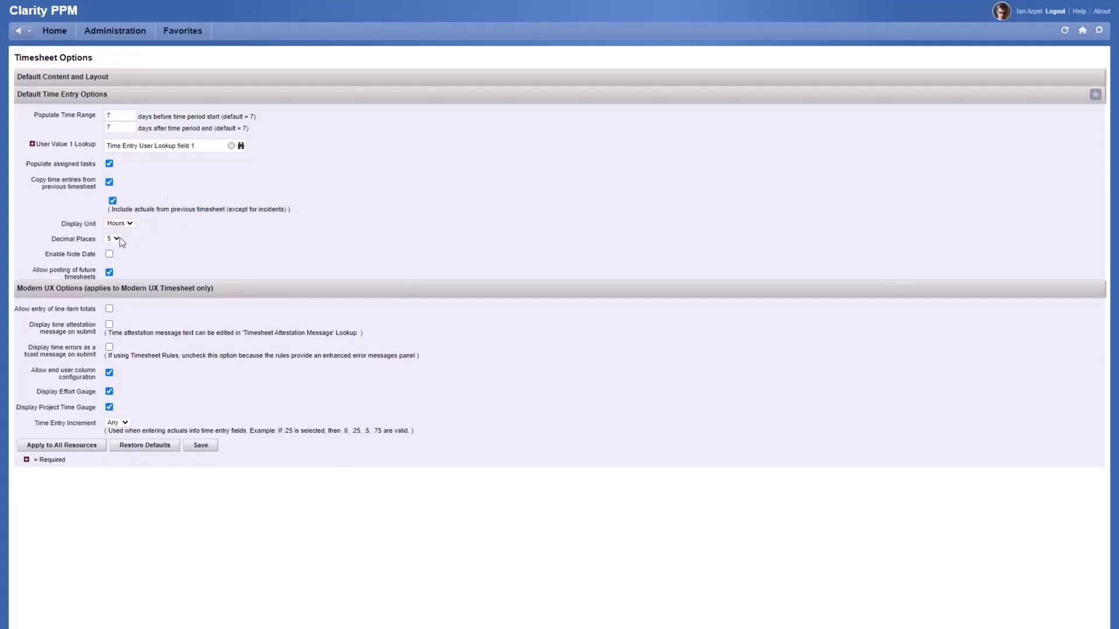
- Set Decimal Places to 2 in the default time entry options and save
left_click(117, 239)
left_click(207, 446)
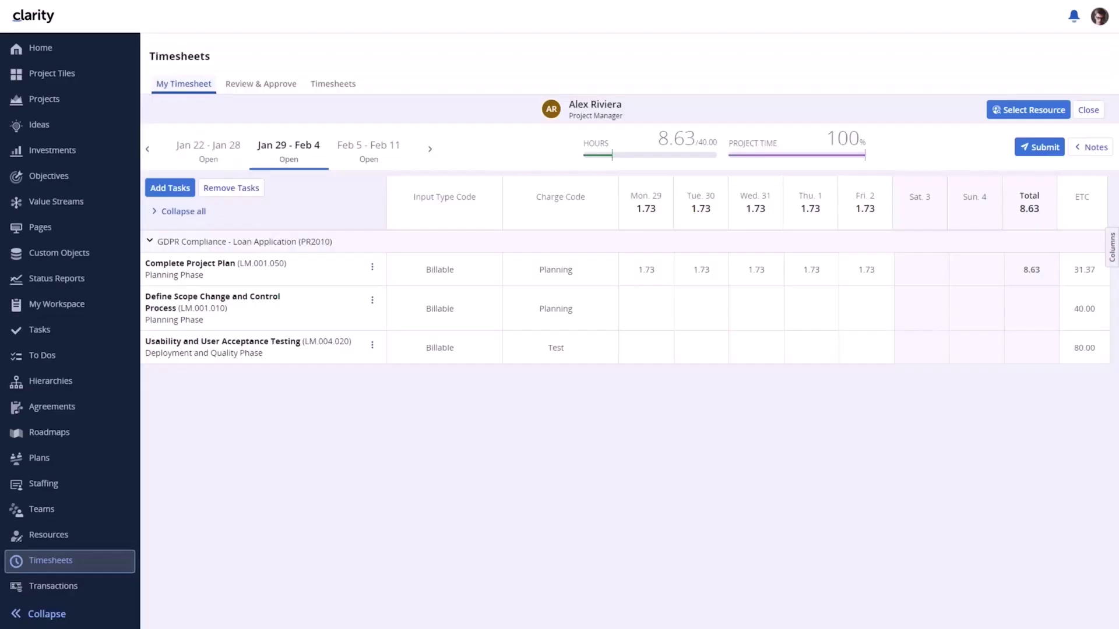
- Enter 1.72666 hours on Mon. 29 for Usability and User Acceptance Testing and copy that value
left_click(638, 345)
type("1.72666")
double_click(639, 344)
key("ctrl+c")
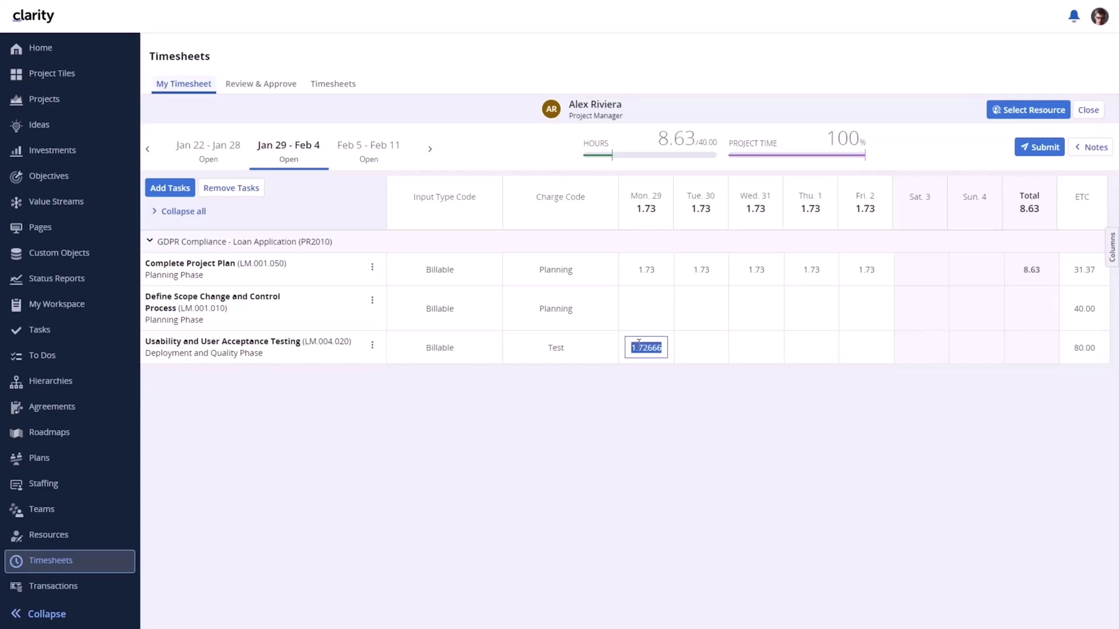
key("Tab")
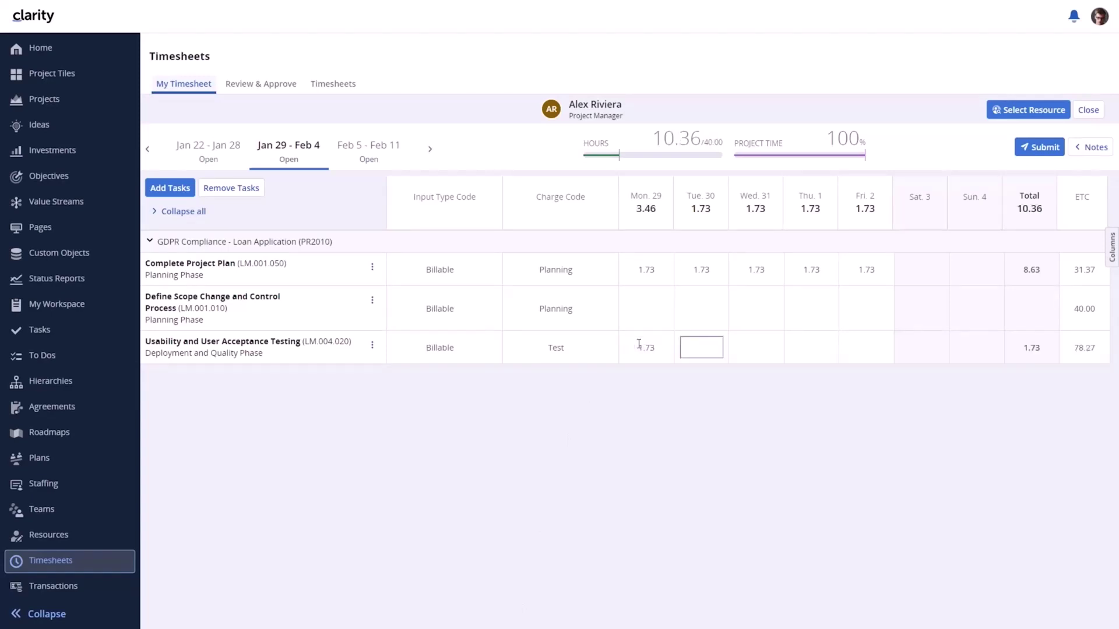
- Paste the copied 1.72666 hours into Tue. 30 through Fri. 2 for Usability and User Acceptance Testing
key("ctrl+v")
key("Tab")
key("ctrl+v")
key("Tab")
key("ctrl+v")
key("Tab")
key("ctrl+v")
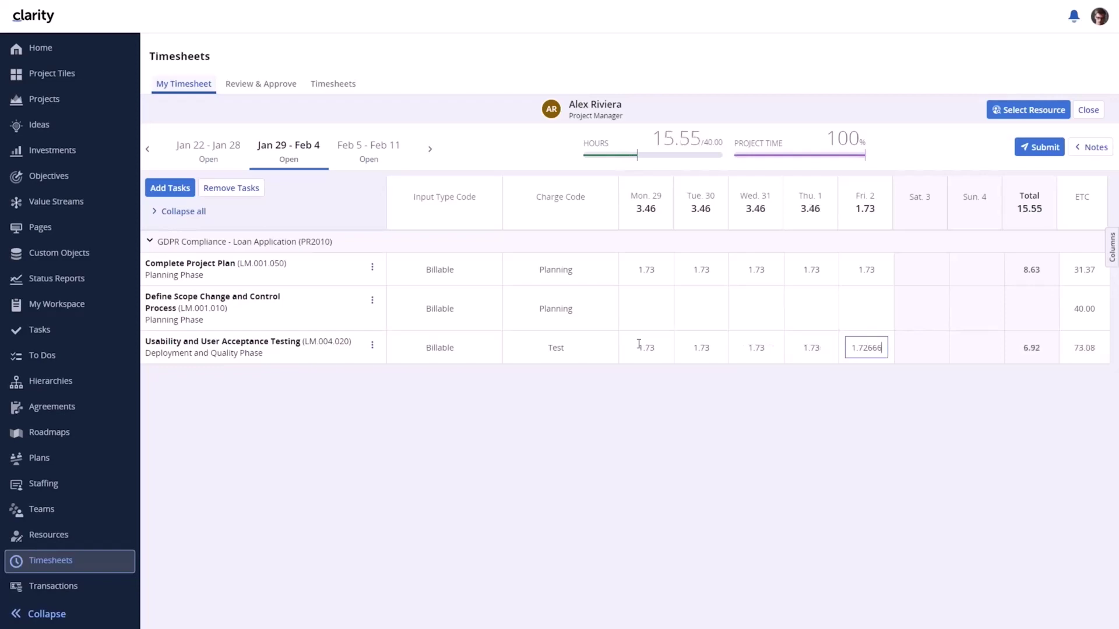
key("Tab")
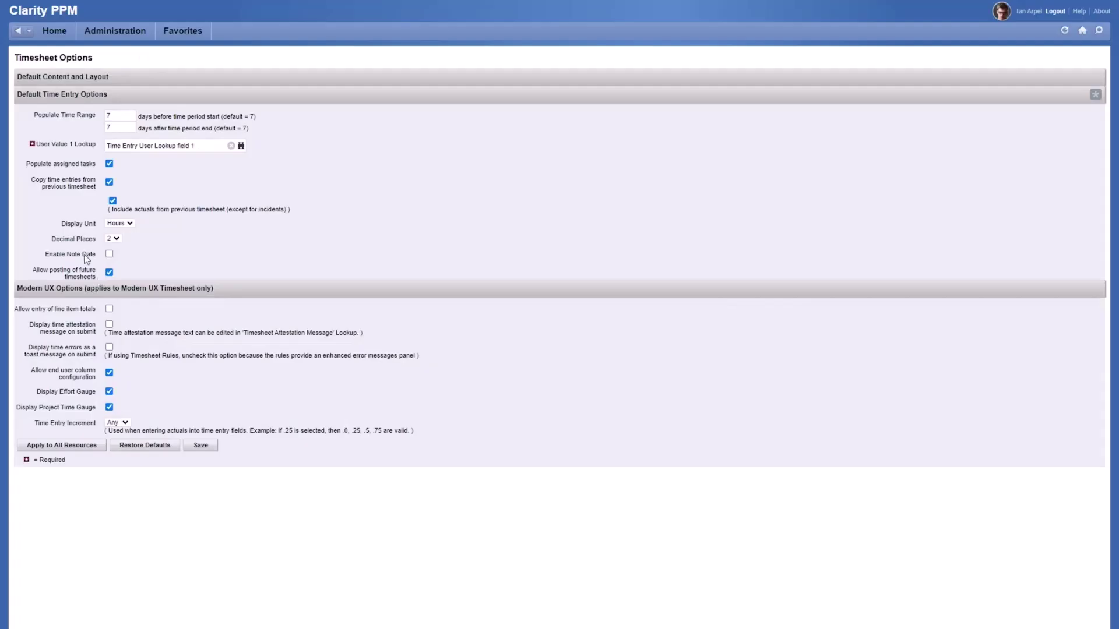
- Set Decimal Places to 5 in the timesheet options and look over the Time Entry Increment choices
left_click(111, 239)
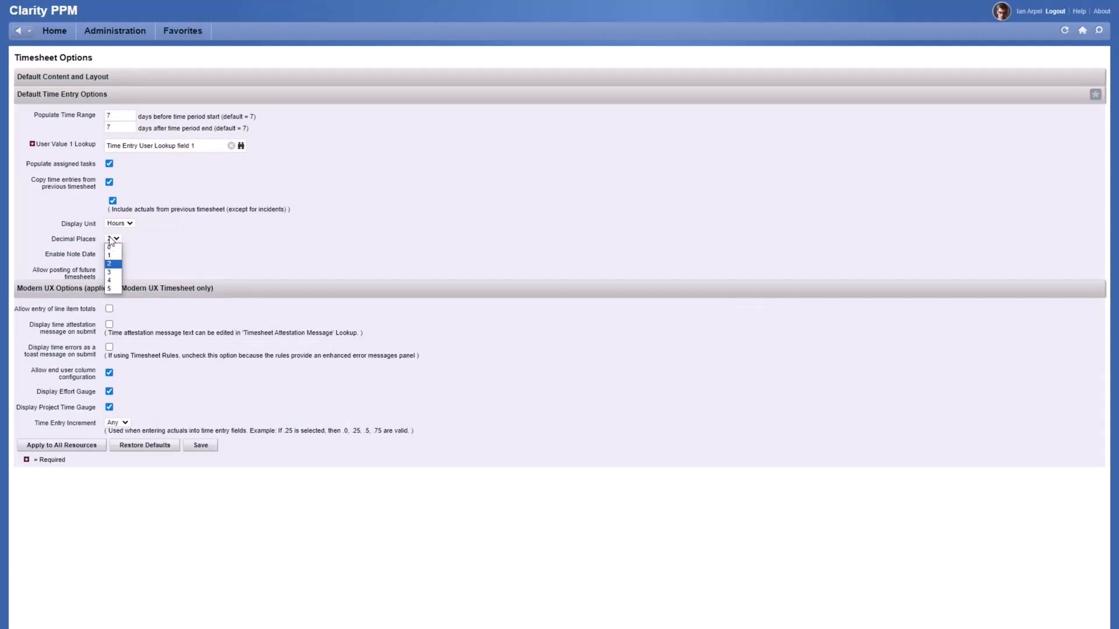
left_click(112, 288)
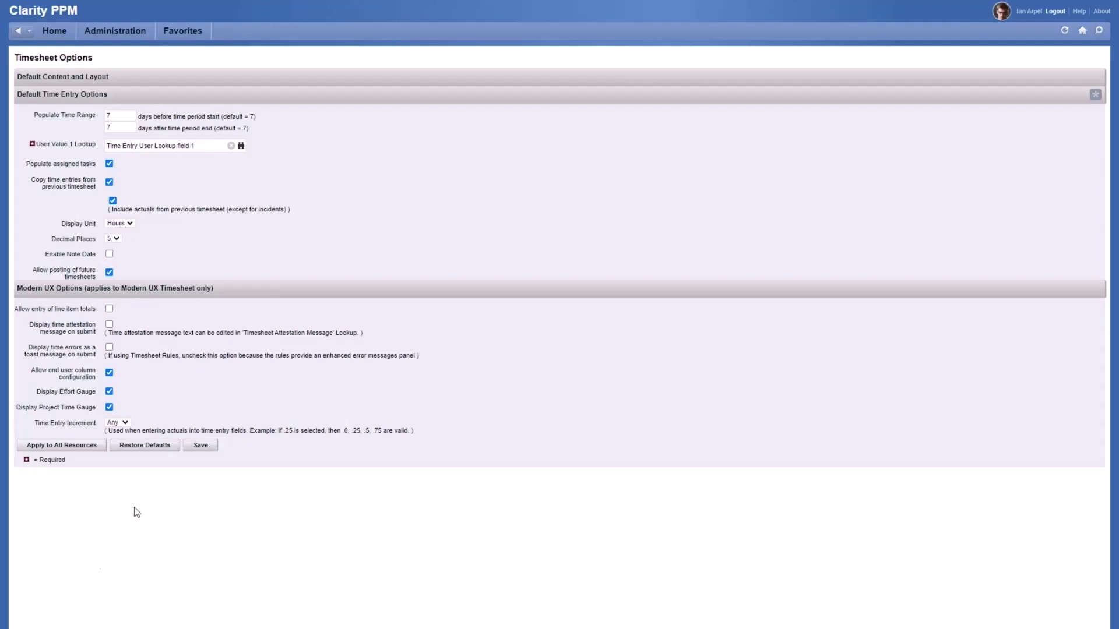
left_click(125, 423)
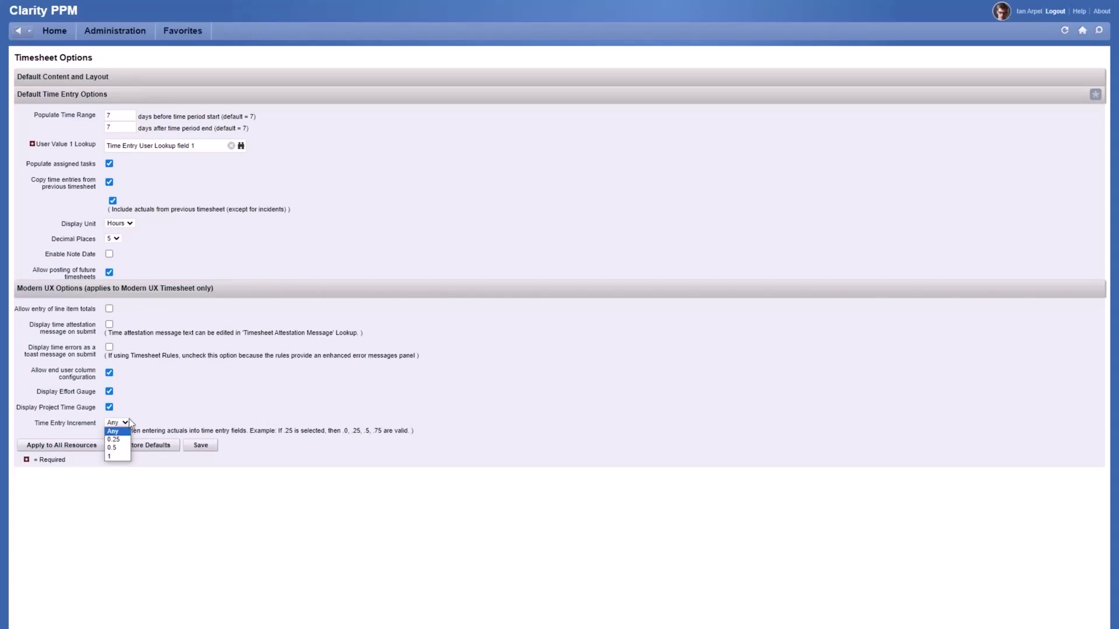
- Try to save the timesheet options with Decimal Places at 0 and Time Entry Increment at 0.25
left_click(116, 239)
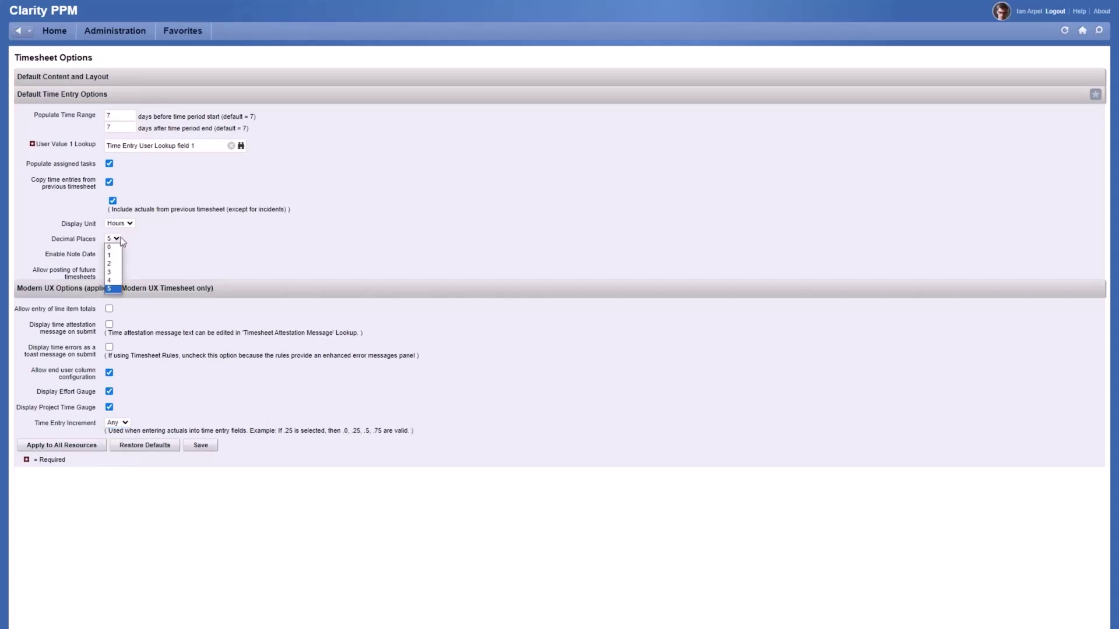
left_click(121, 247)
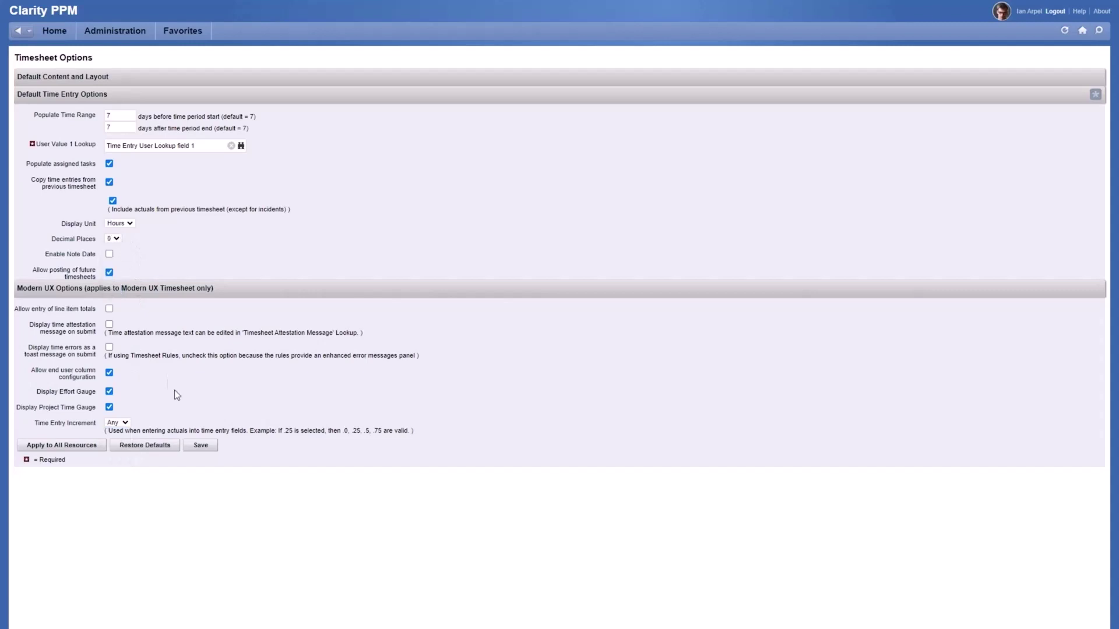
left_click(119, 423)
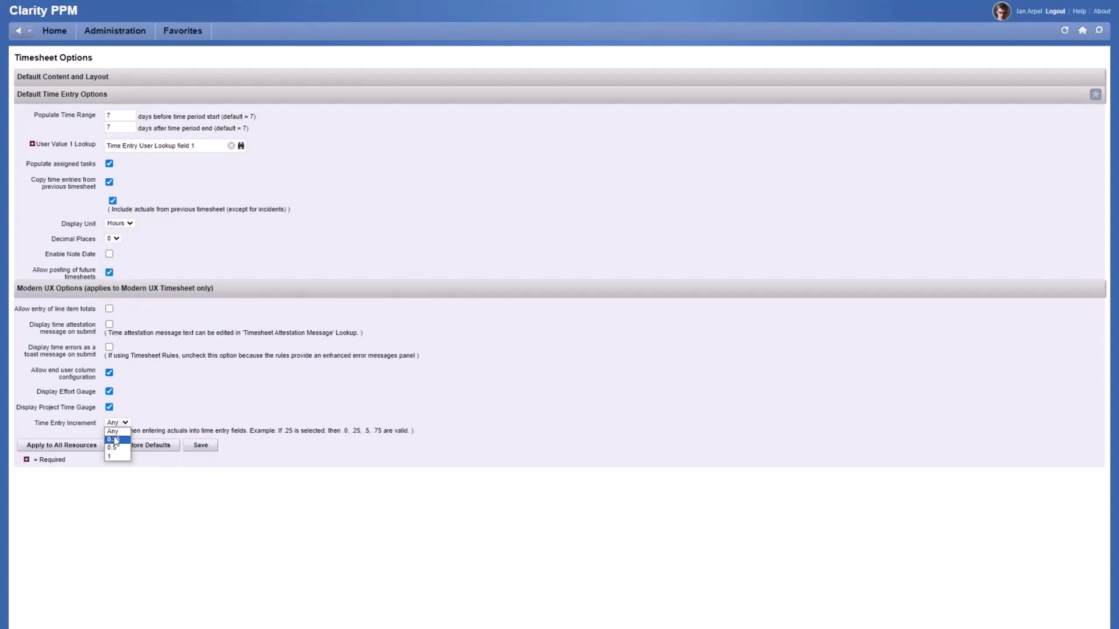
left_click(115, 440)
left_click(200, 446)
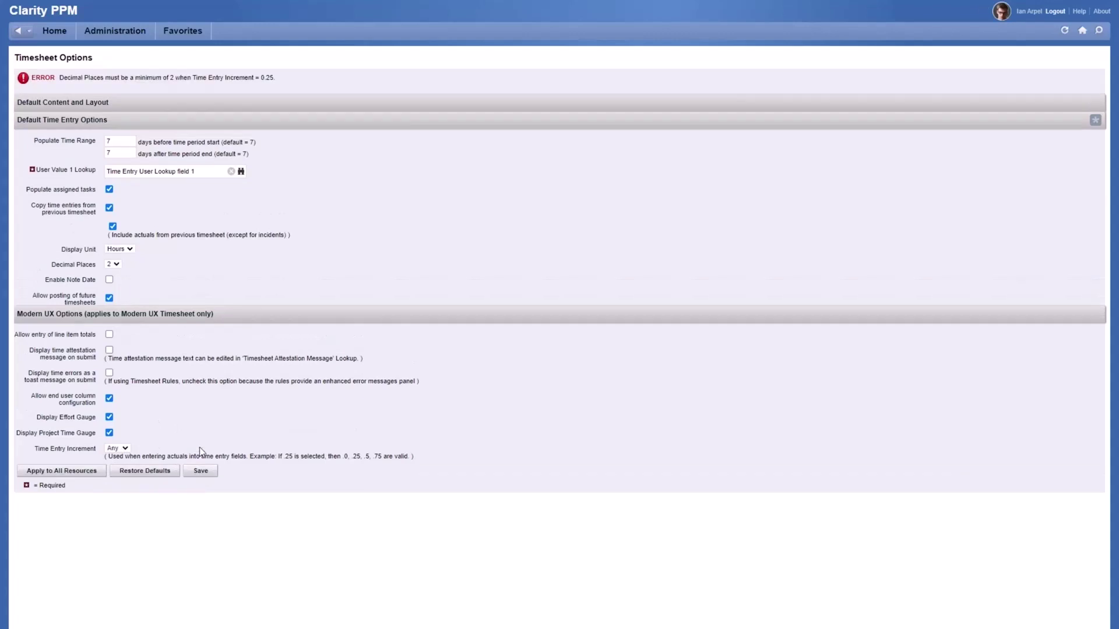
- Try to save the timesheet options with Decimal Places at 0 and Time Entry Increment at 0.5
left_click(113, 264)
left_click(113, 273)
left_click(125, 448)
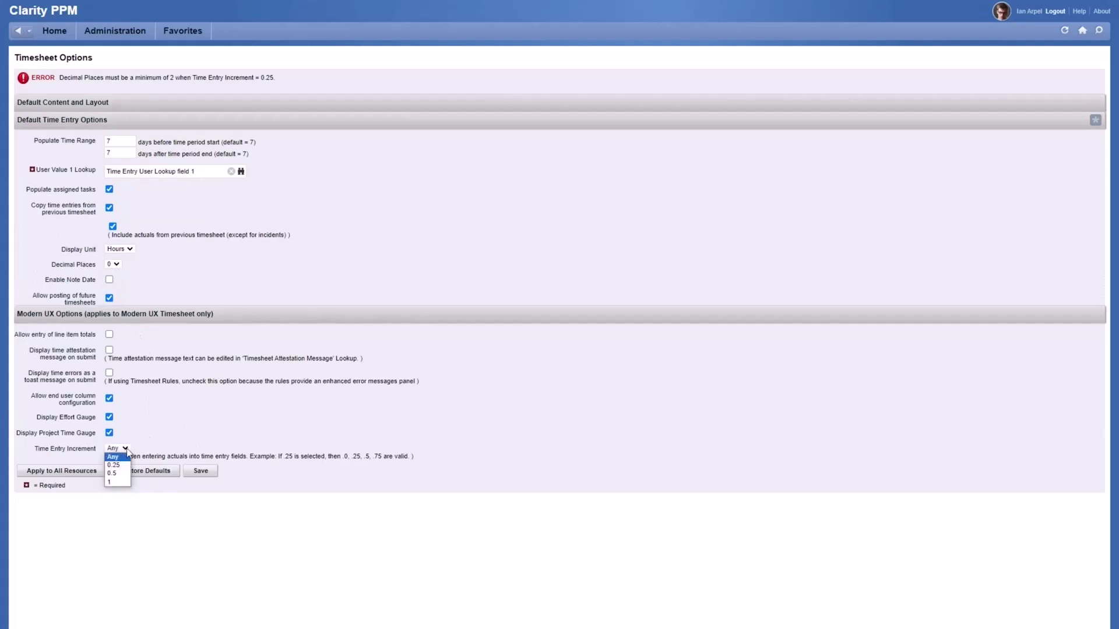
left_click(116, 472)
left_click(202, 473)
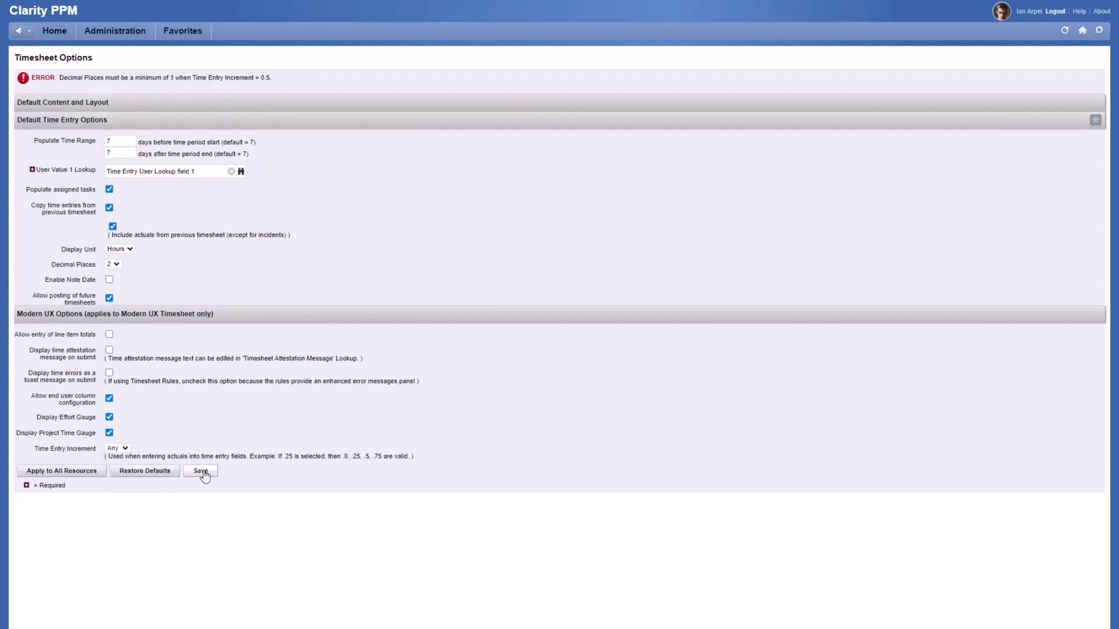
- Set Decimal Places to 2 and Time Entry Increment to 0.25, and save the timesheet options
left_click(117, 265)
left_click(111, 290)
left_click(124, 448)
left_click(117, 465)
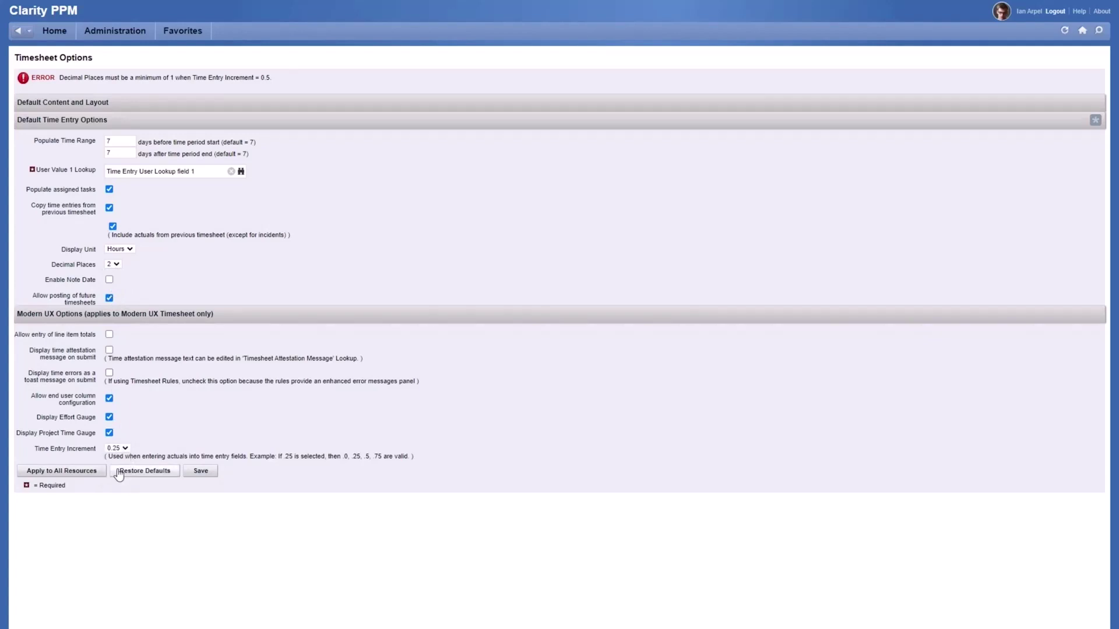
left_click(200, 471)
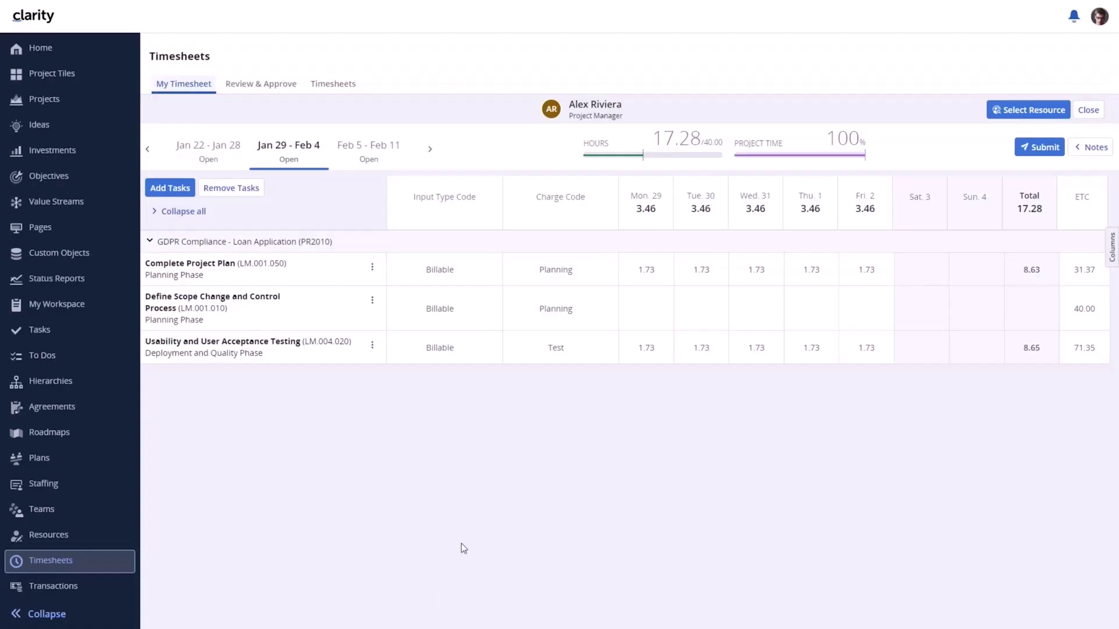
- For Define Scope Change and Control Process, enter 1.72666 hours on Mon. 29, 1.2666 on Tue. 30 and 0.1 on Wed. 31
left_click(644, 314)
type("1.72666")
key("Tab")
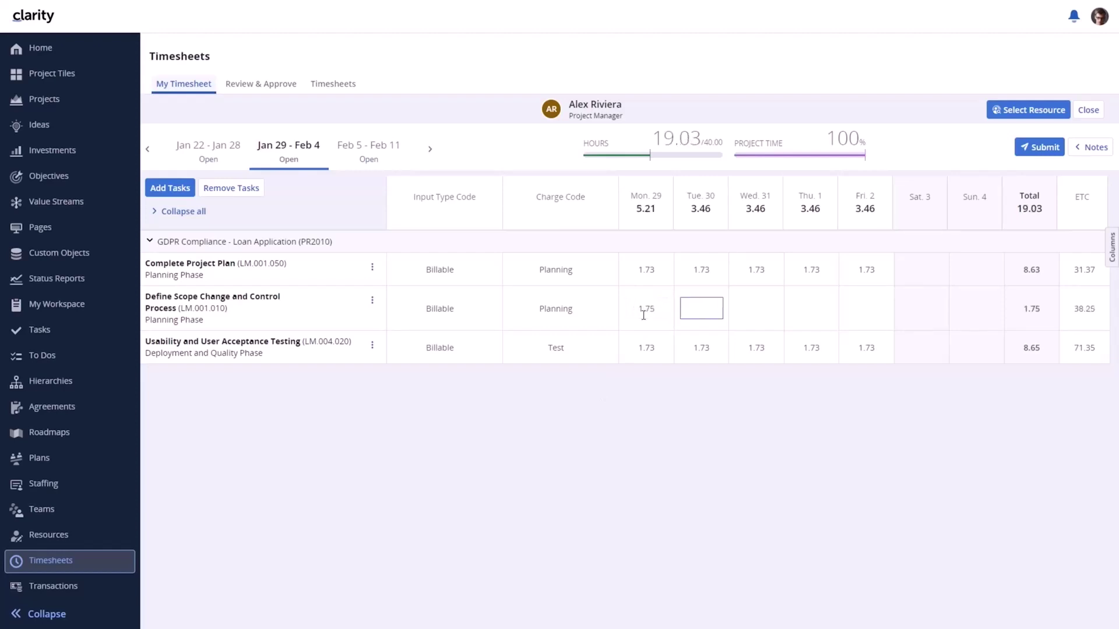
type("1.2666")
key("Tab")
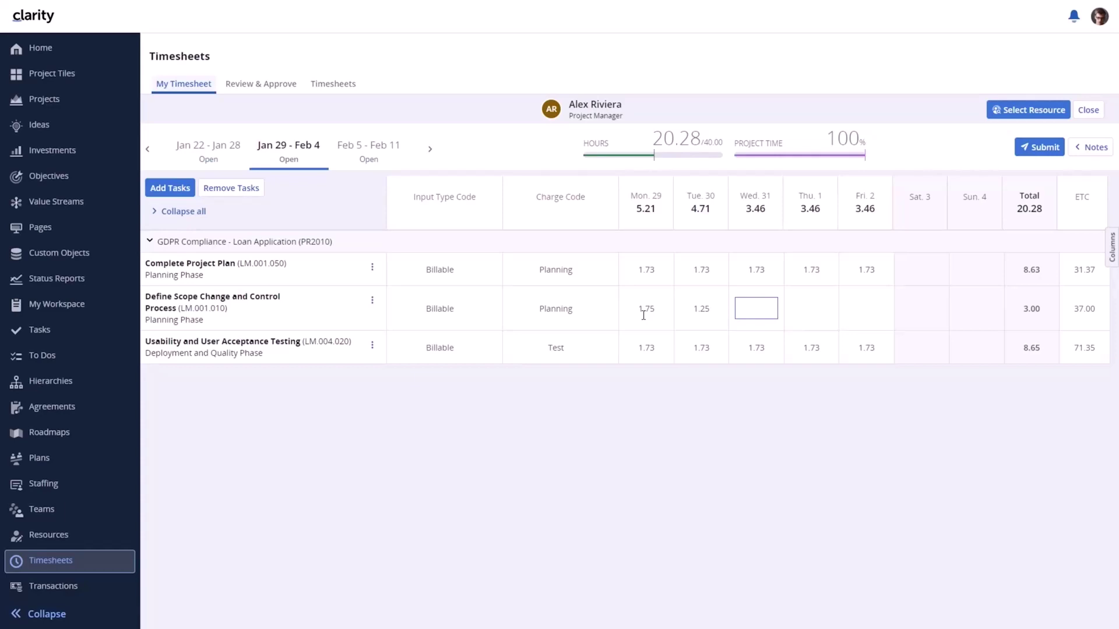
type("0.1")
key("Tab")
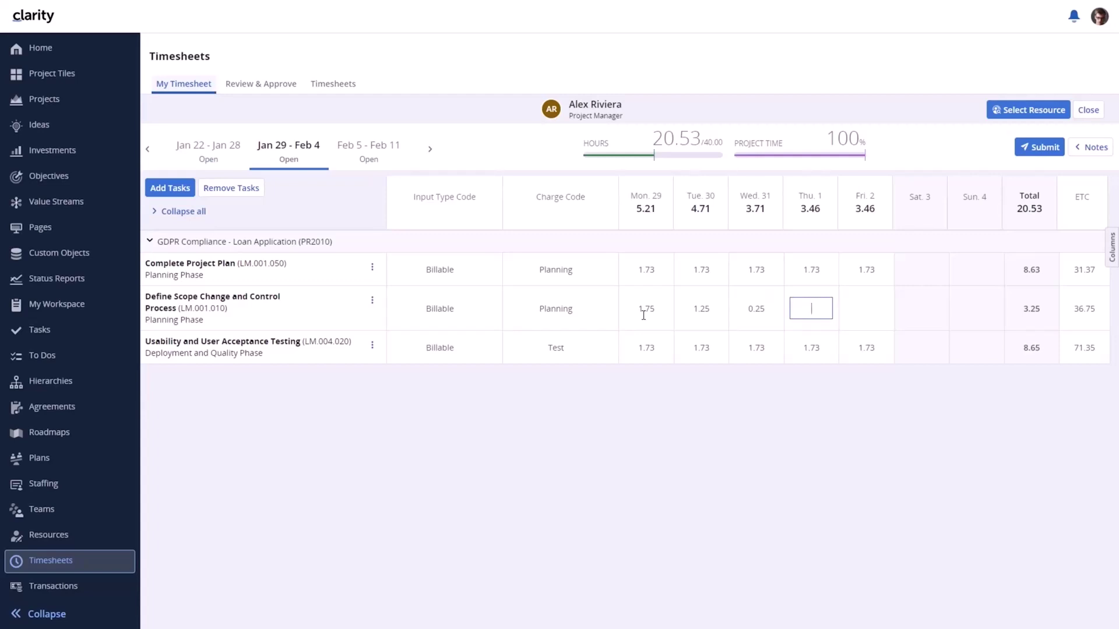
- Clear the Mon. 29 hours of the Usability and User Acceptance Testing task
left_click(641, 350)
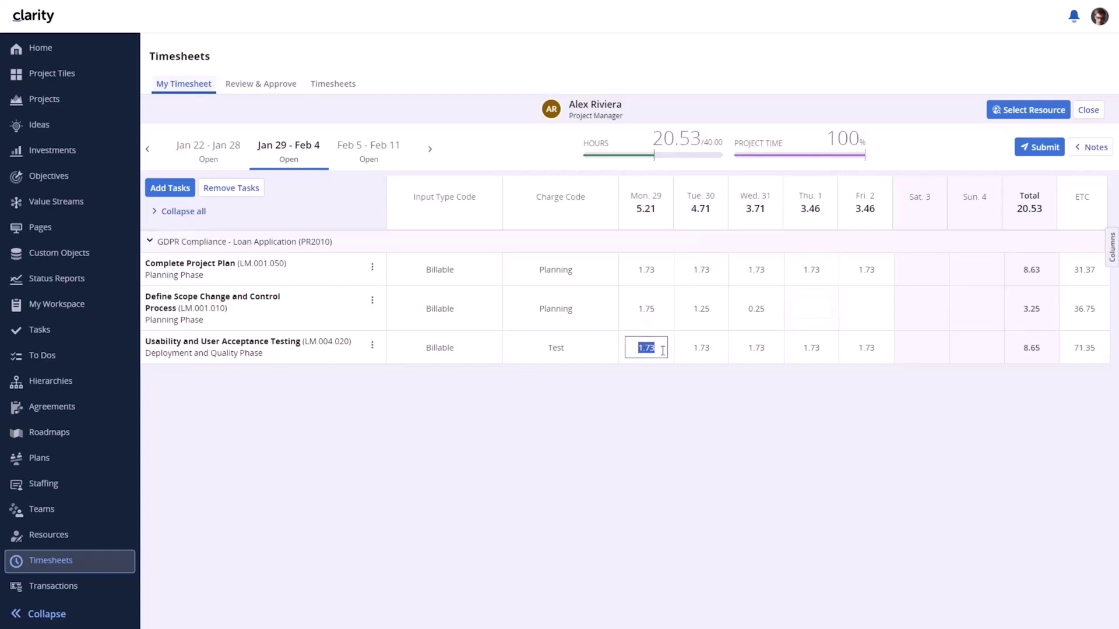
key("BackSpace")
key("Tab")
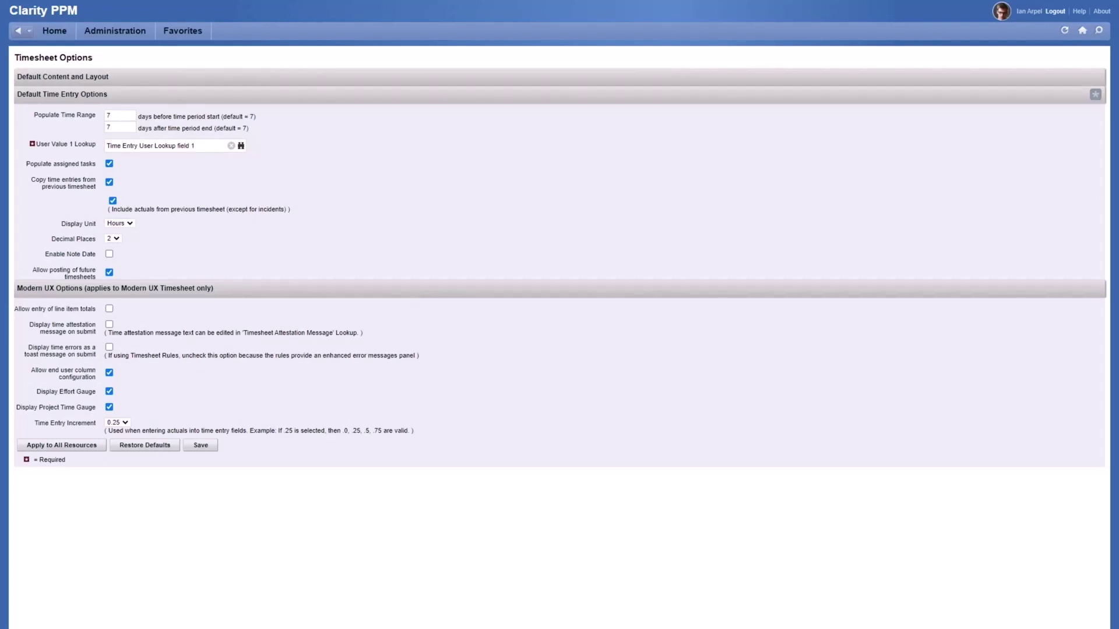
- Allow entry of line item totals in the Modern UX timesheet options and save
left_click(108, 310)
left_click(201, 446)
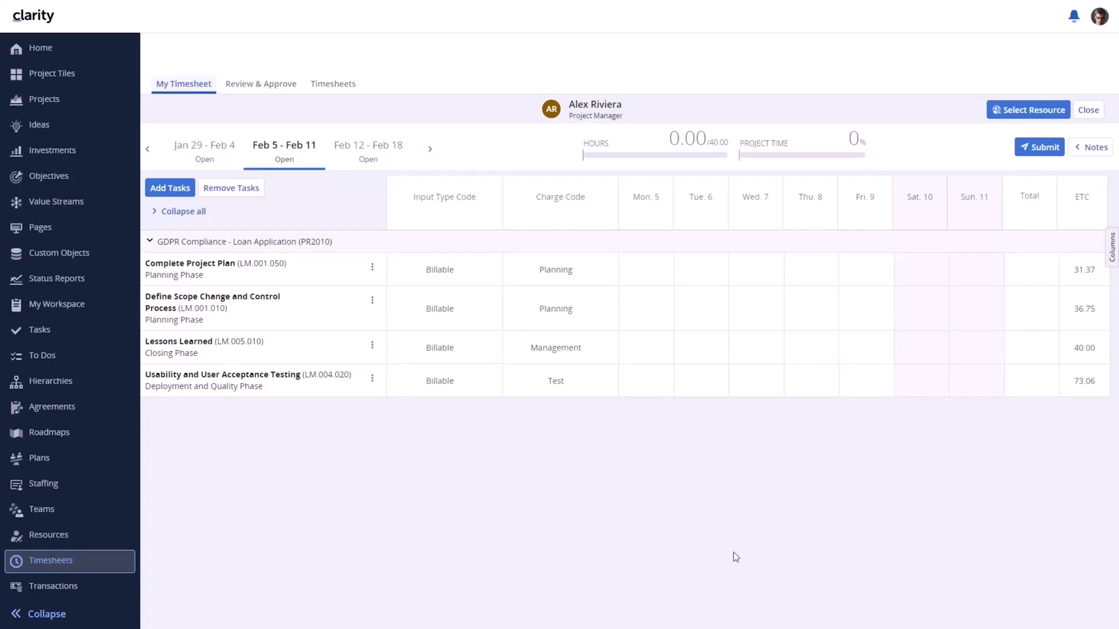
- In the Feb 5 - Feb 11 timesheet, enter totals of 8.33 hours for Complete Project Plan and 4.30 for Define Scope Change and Control Process
left_click(1032, 269)
type("8.33")
key("Tab")
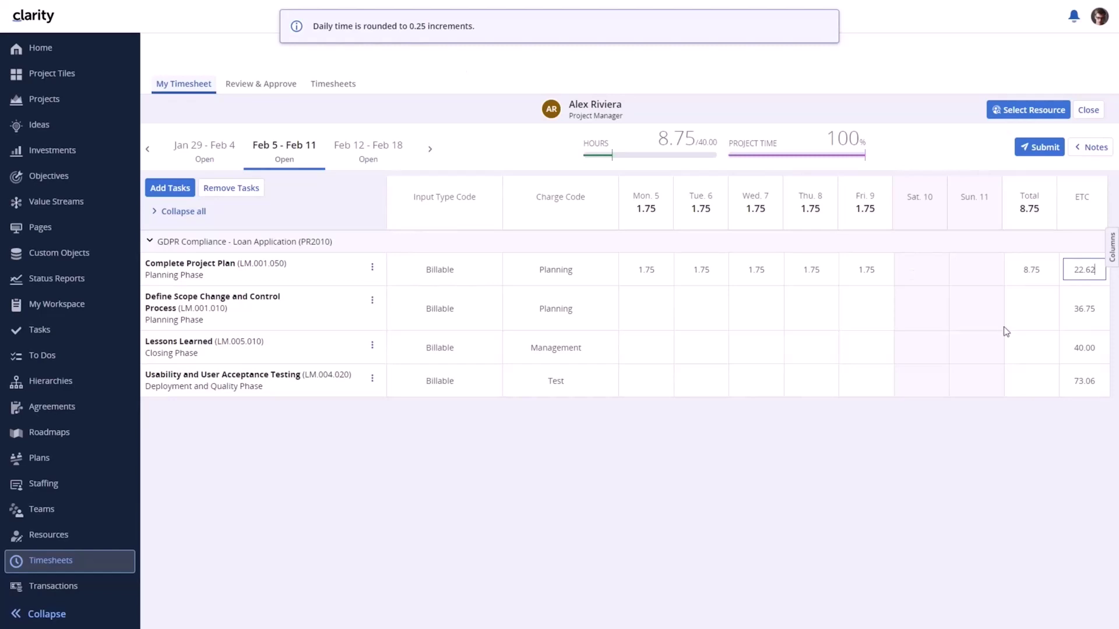
left_click(1030, 312)
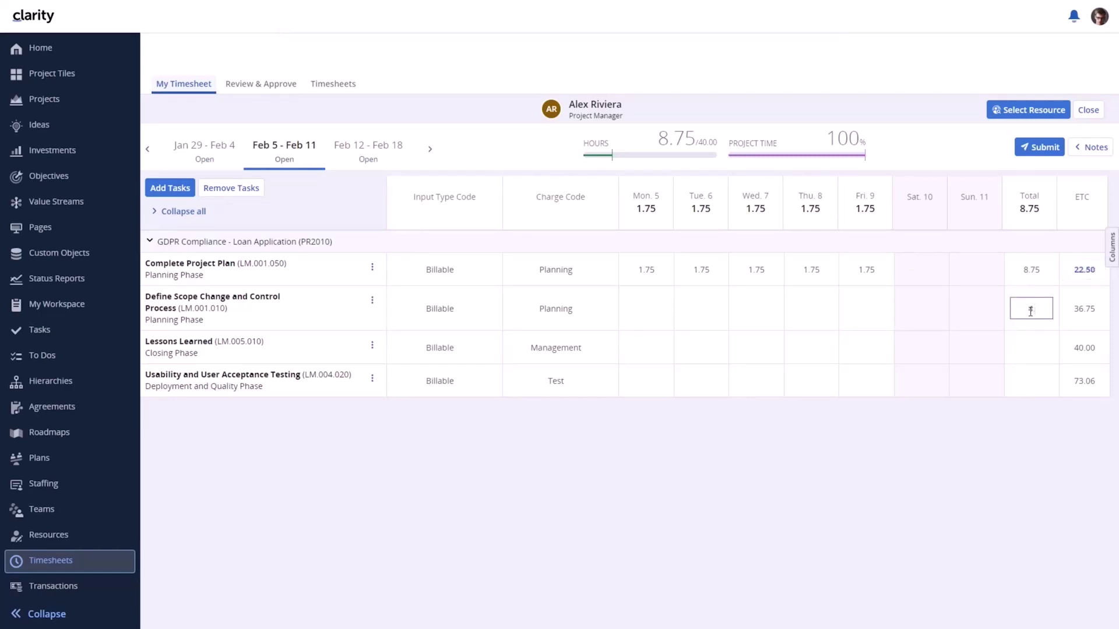
type("4.30")
key("Tab")
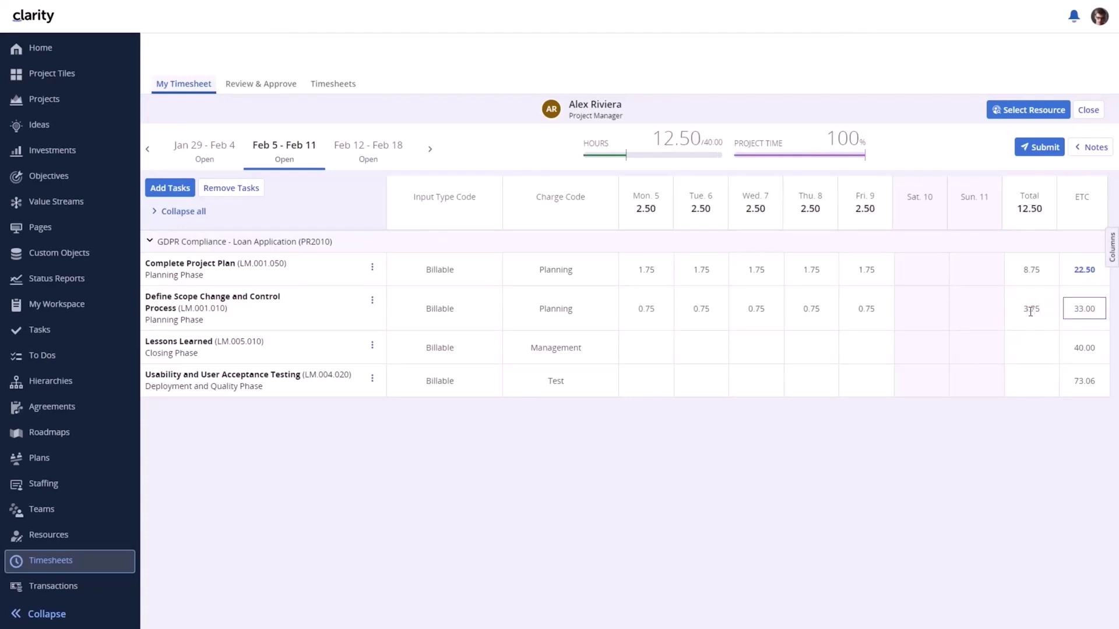